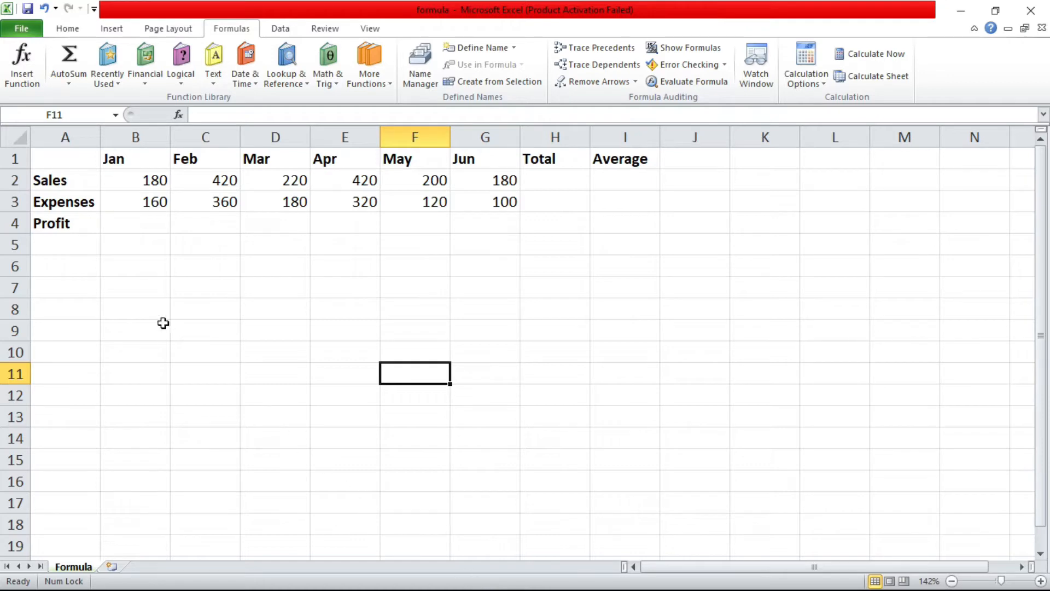
Enter the formula =B2-B3 in cell B4 to calculate January's profit
click(107, 227)
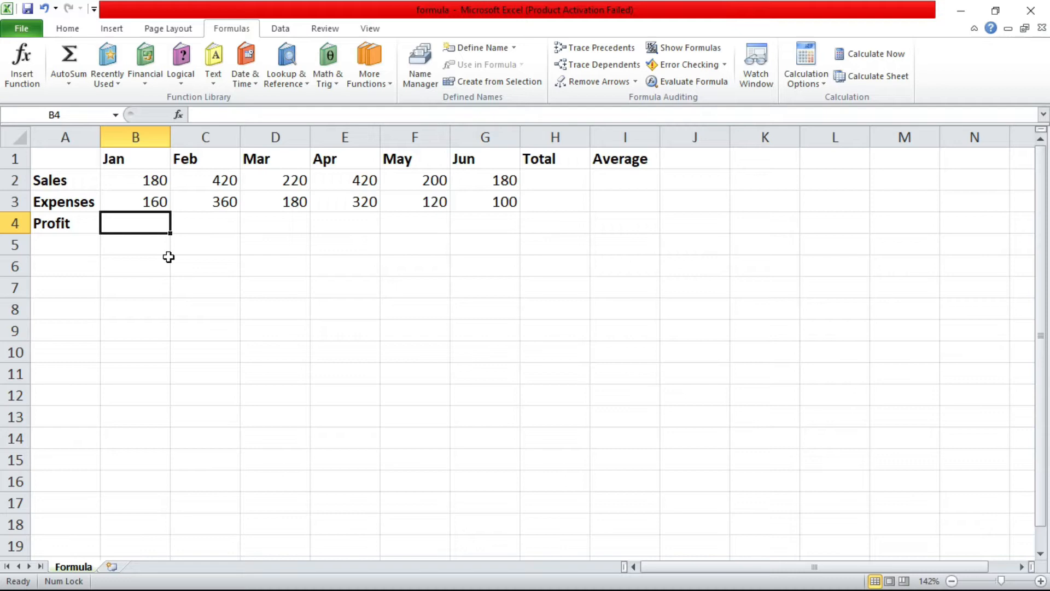
text(=)
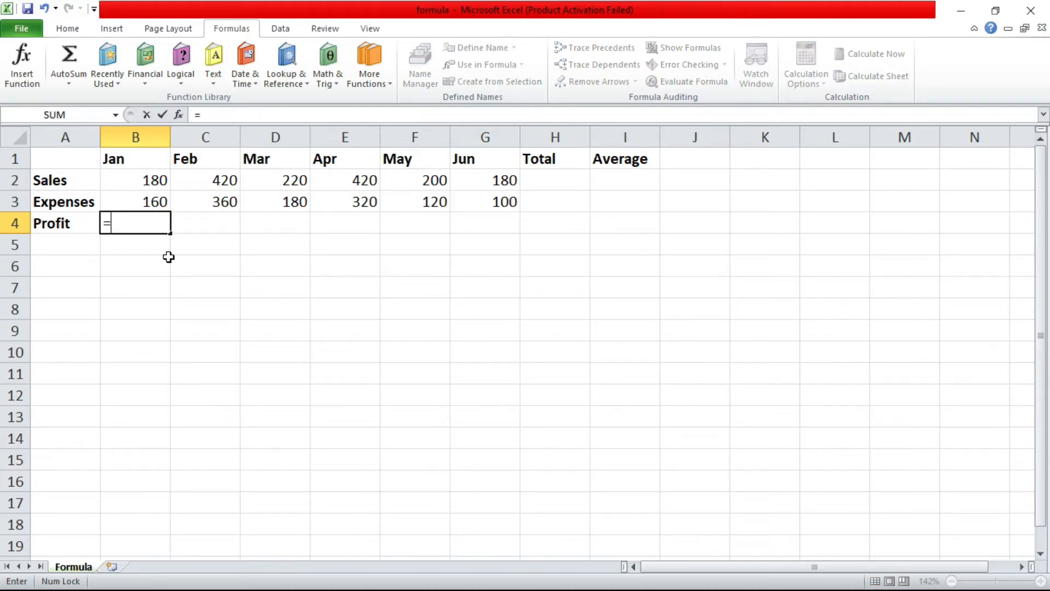
text(b2)
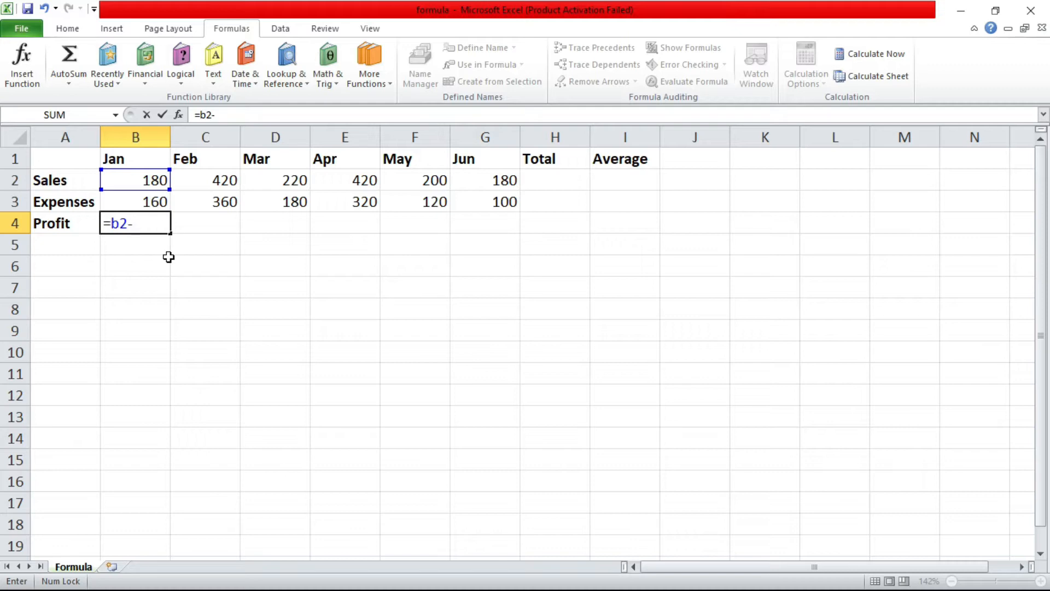
text(-b3)
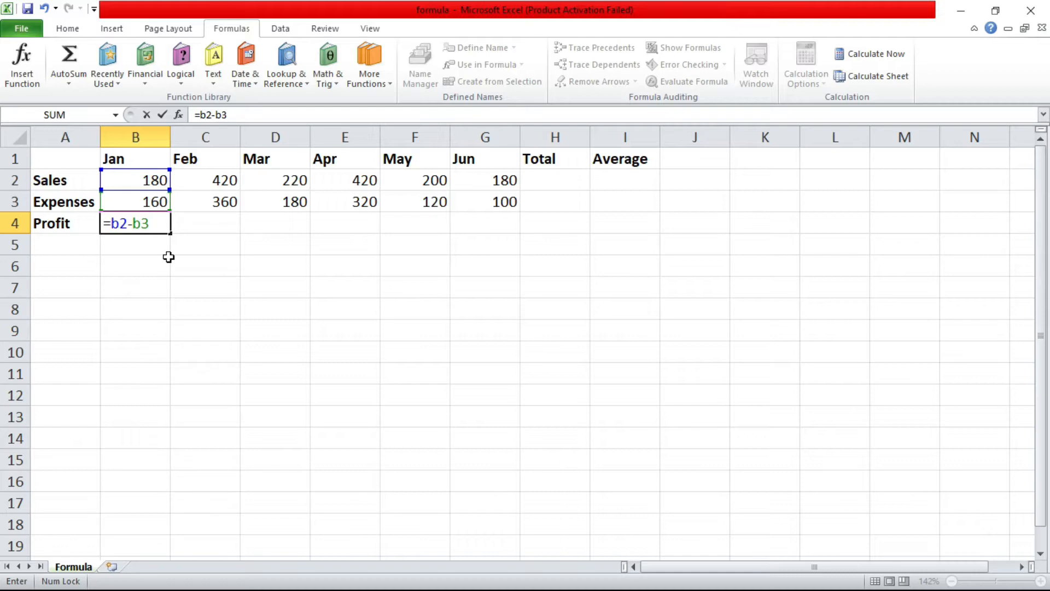
key(Return)
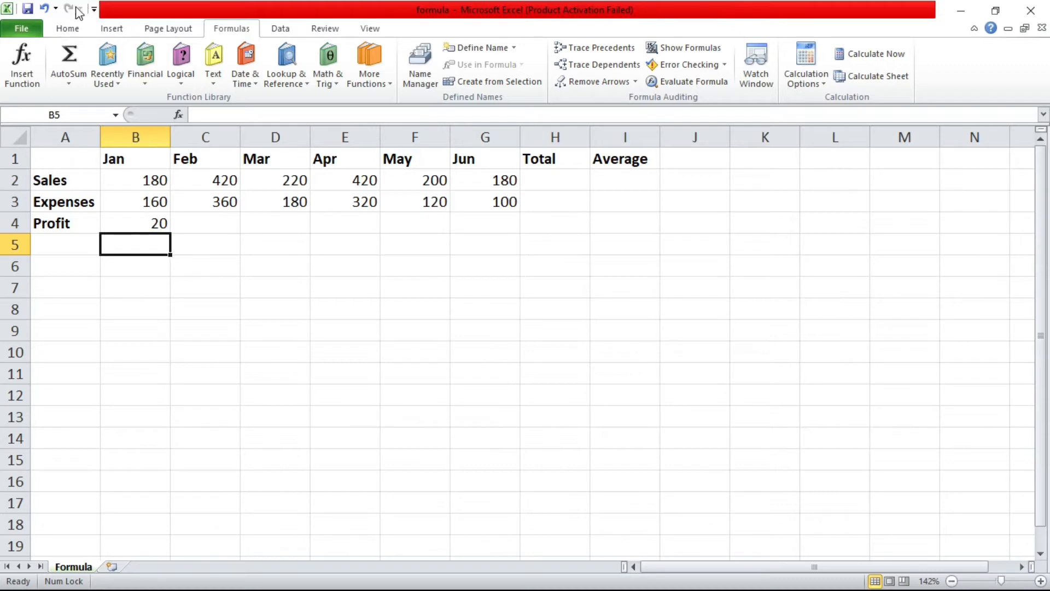
Inspect the formula behind the January profit in B4 and compare it with the plain values in the Expenses row
click(68, 28)
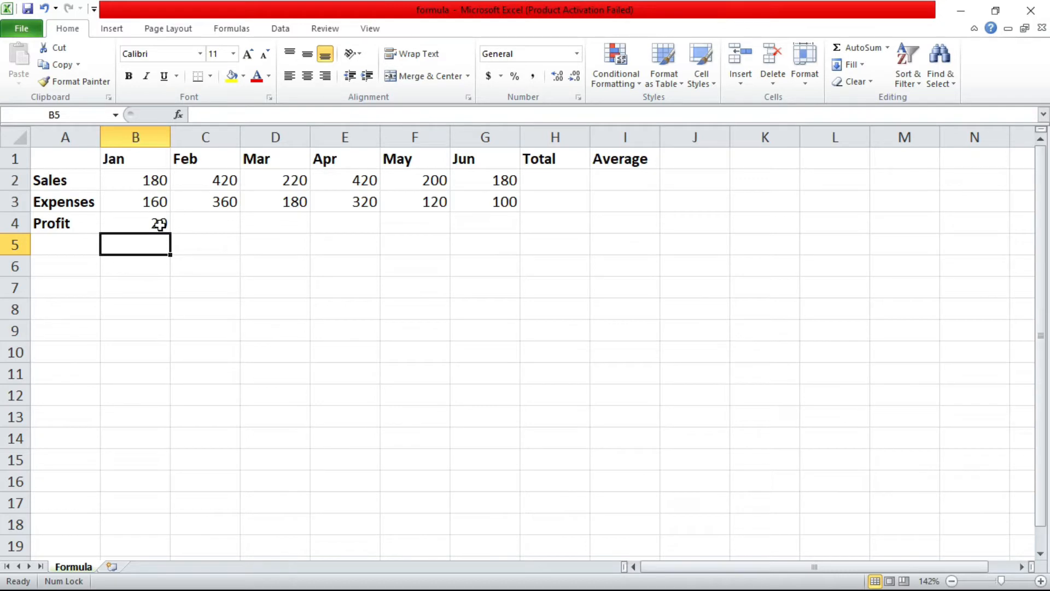
click(159, 224)
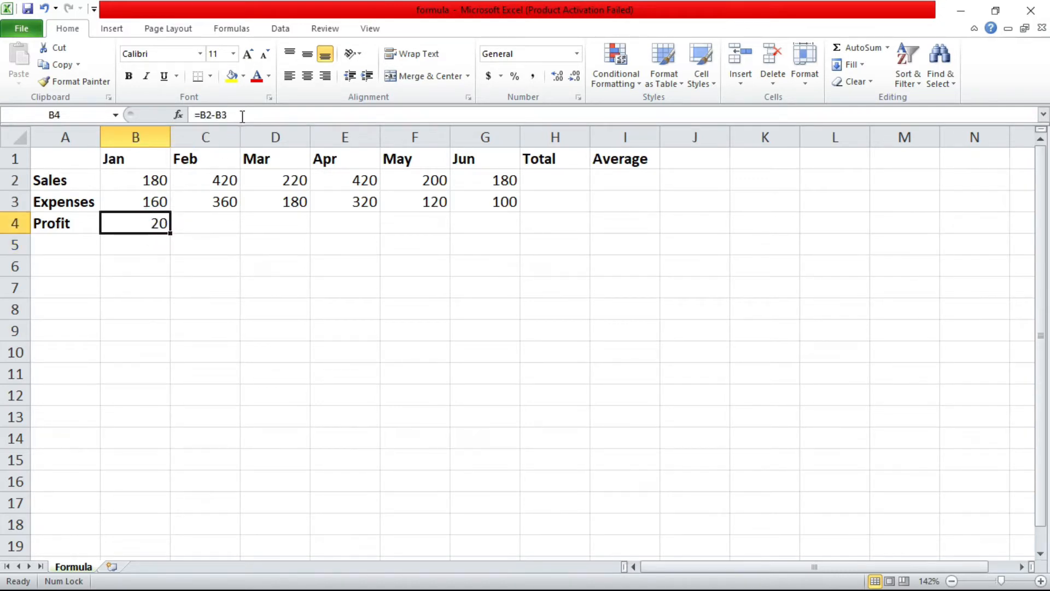
click(142, 221)
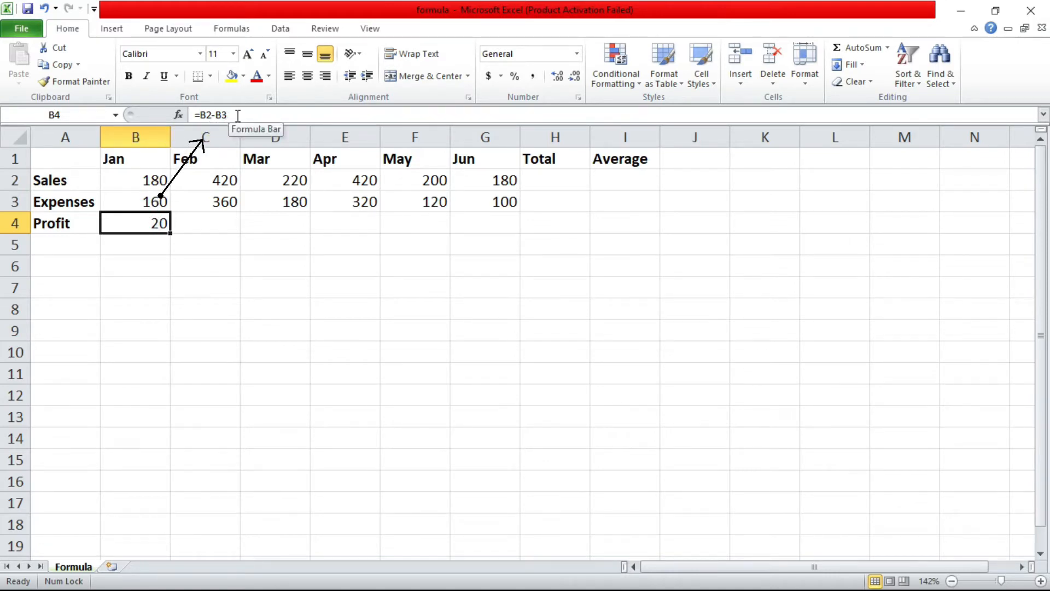
click(238, 114)
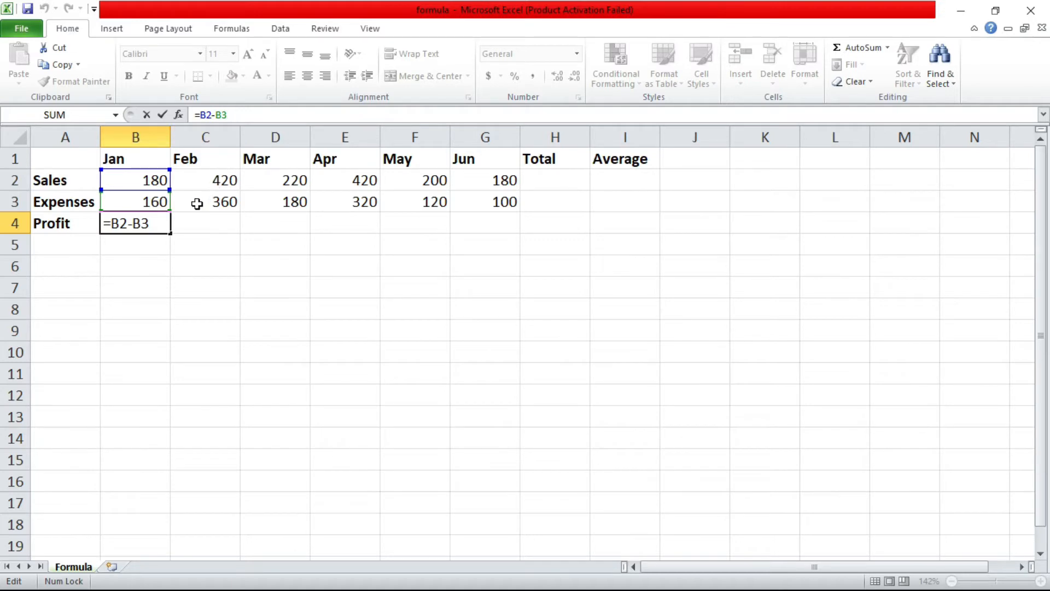
click(182, 245)
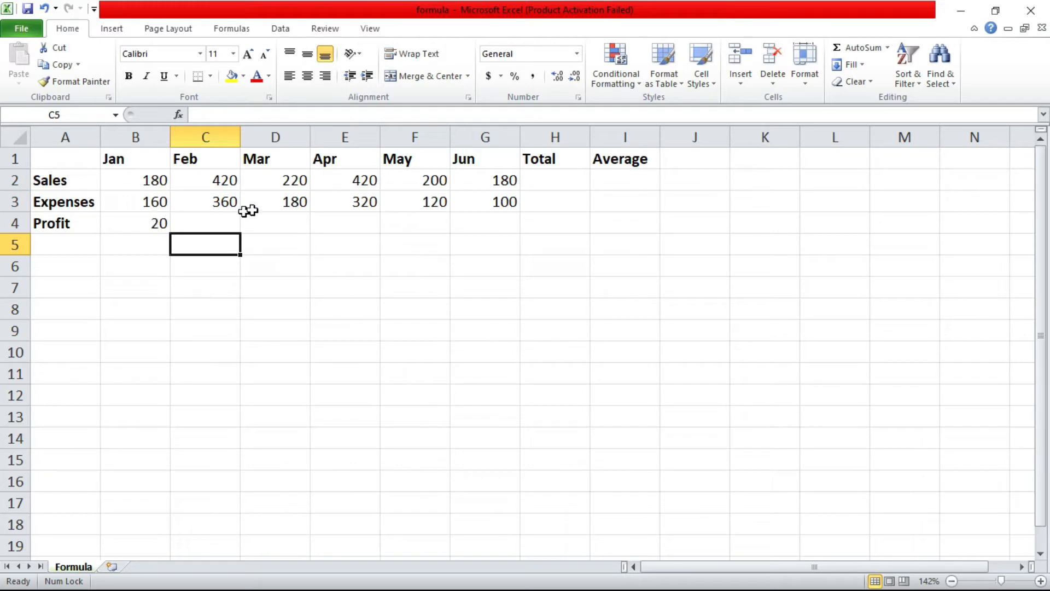
click(296, 200)
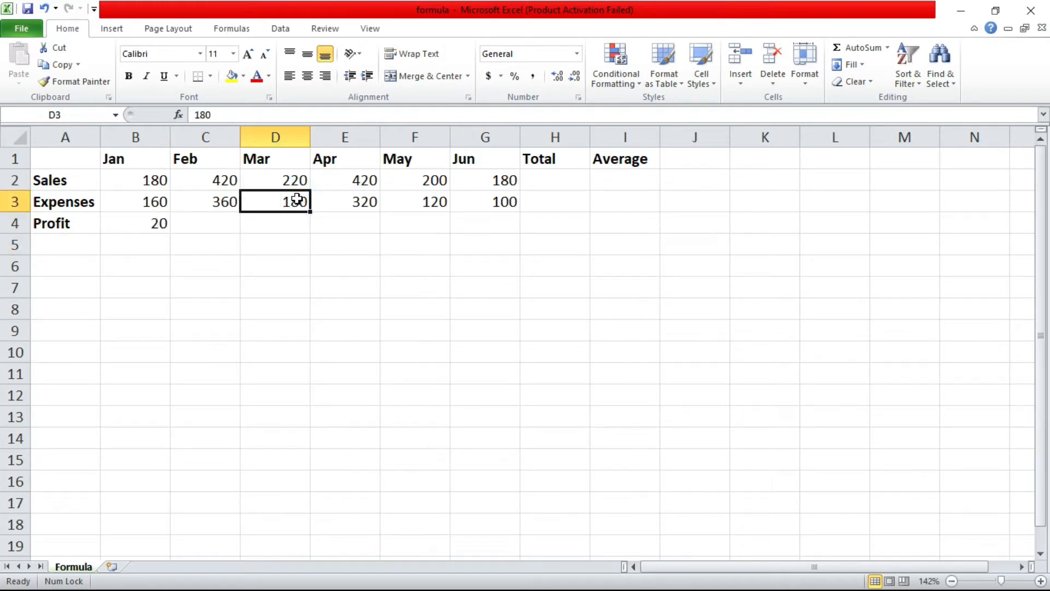
click(216, 200)
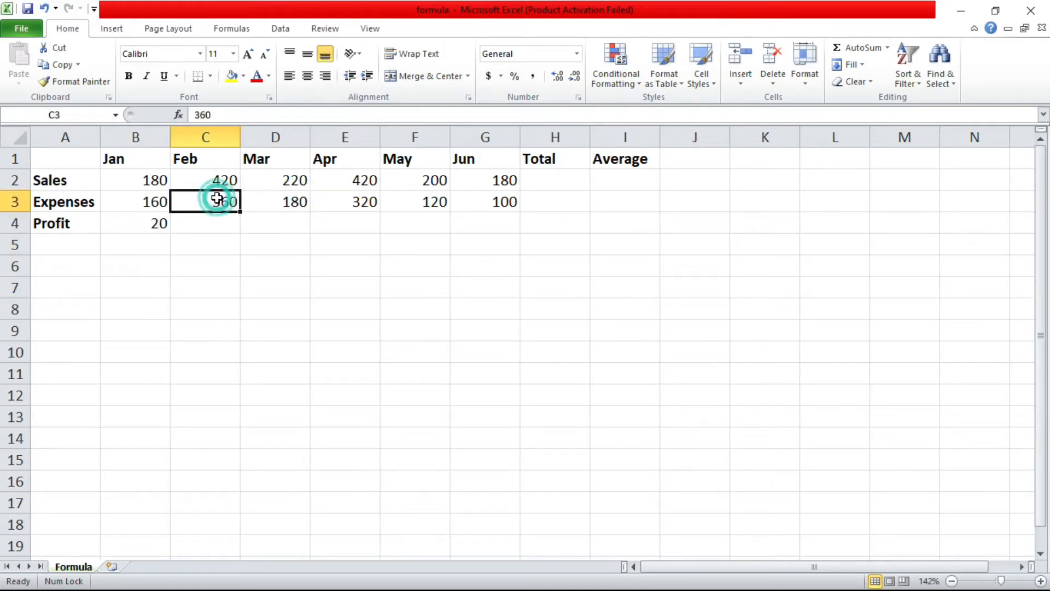
Clear cell B4 and rebuild its formula =B2-B3, moving through the cells to pick the January Sales and Expenses references
click(164, 223)
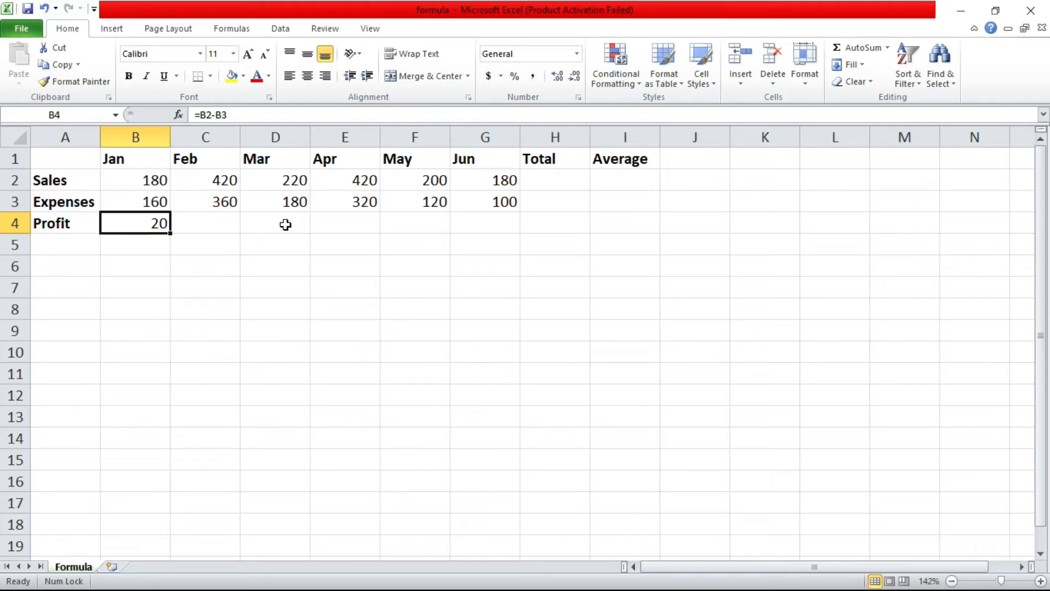
key(Delete)
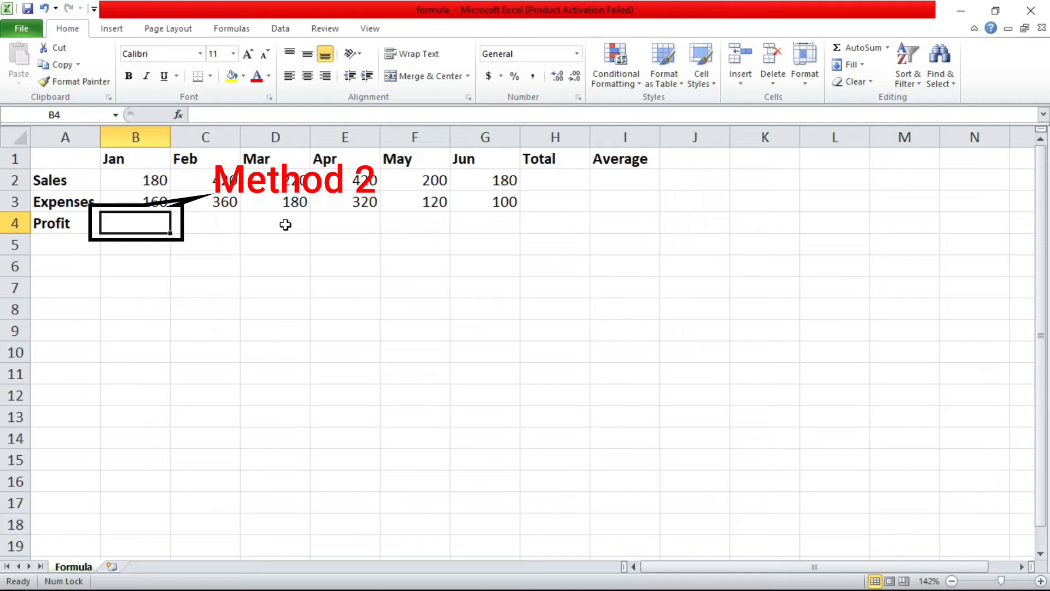
text(=)
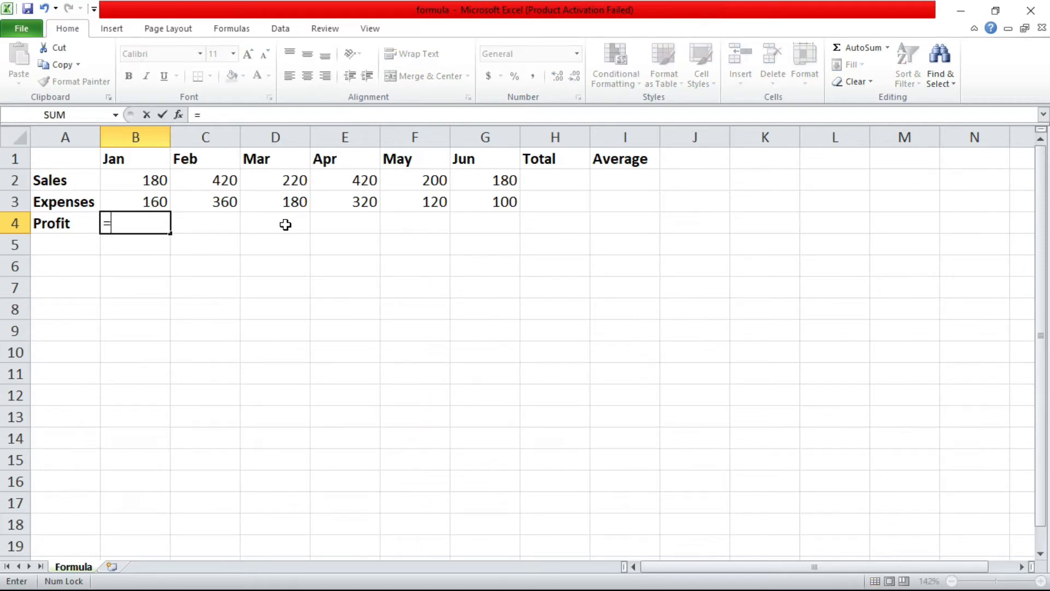
key(Up)
key(Up)
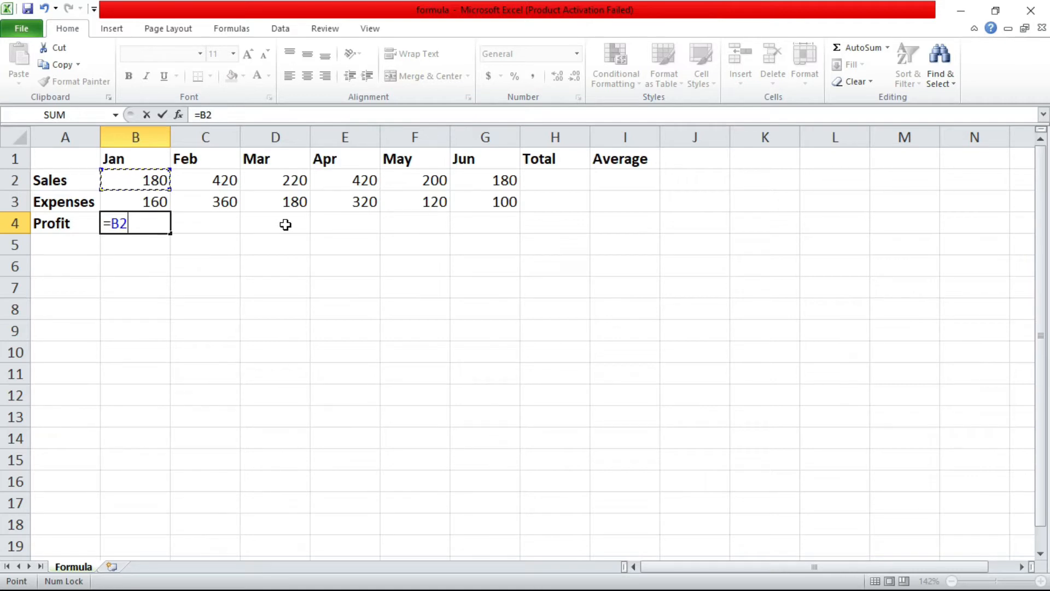
text(-)
key(Down)
key(Up)
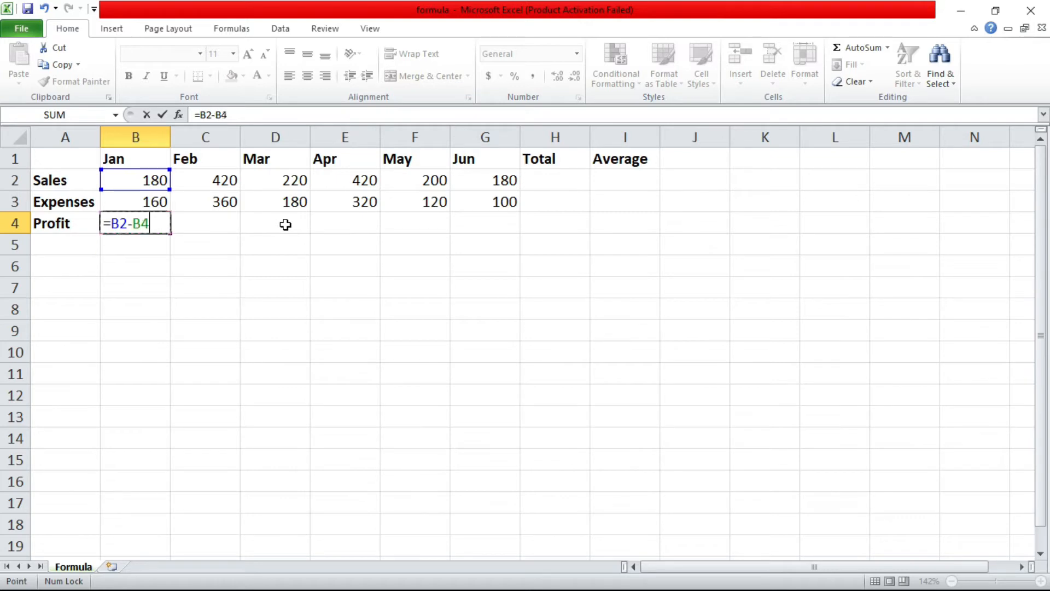
key(Up)
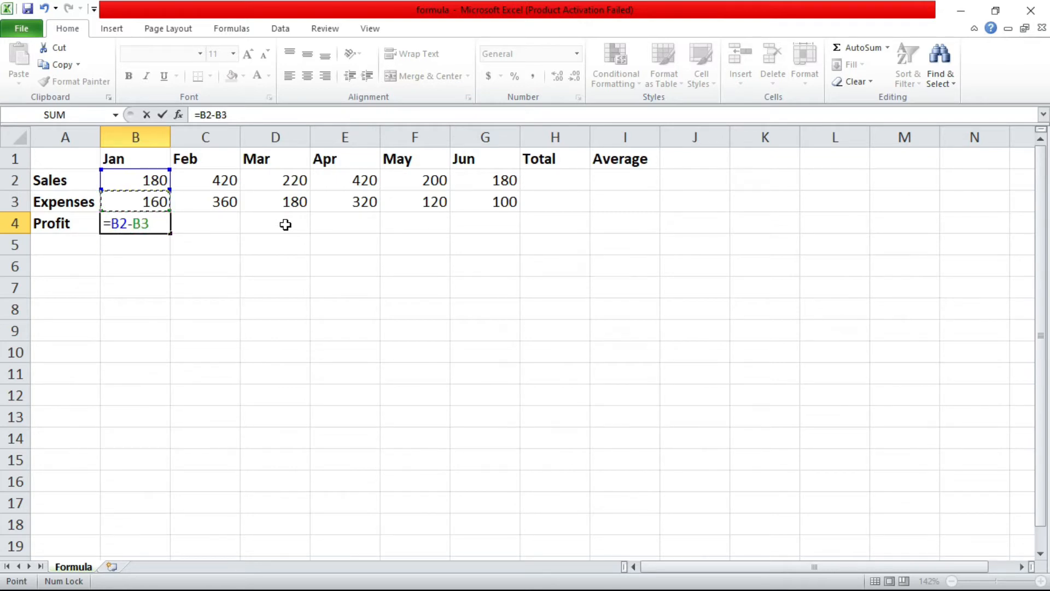
key(Return)
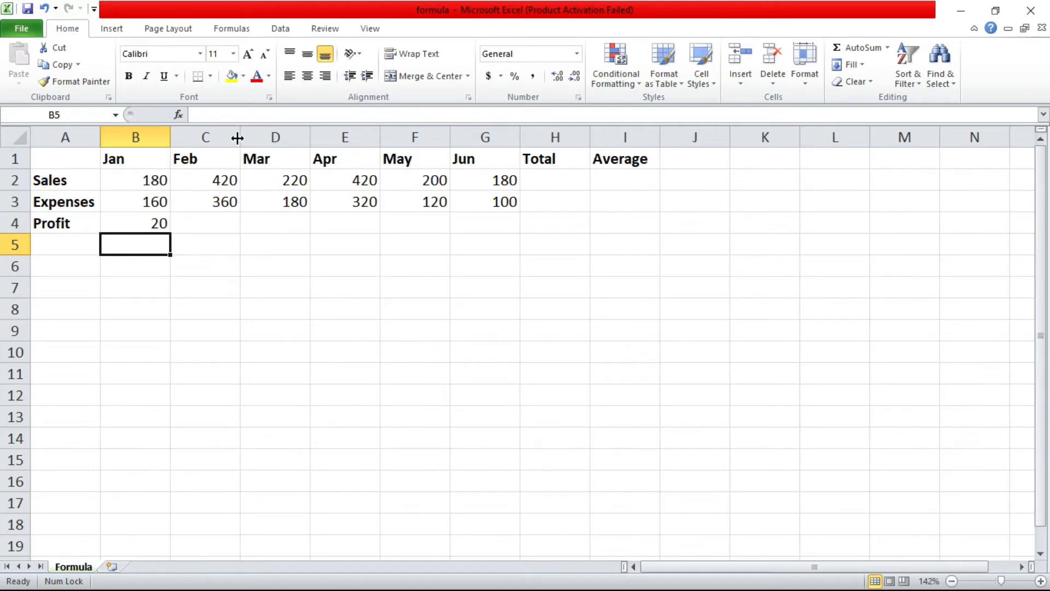
Check the formula in January's profit cell B4, then leave it without editing
click(143, 222)
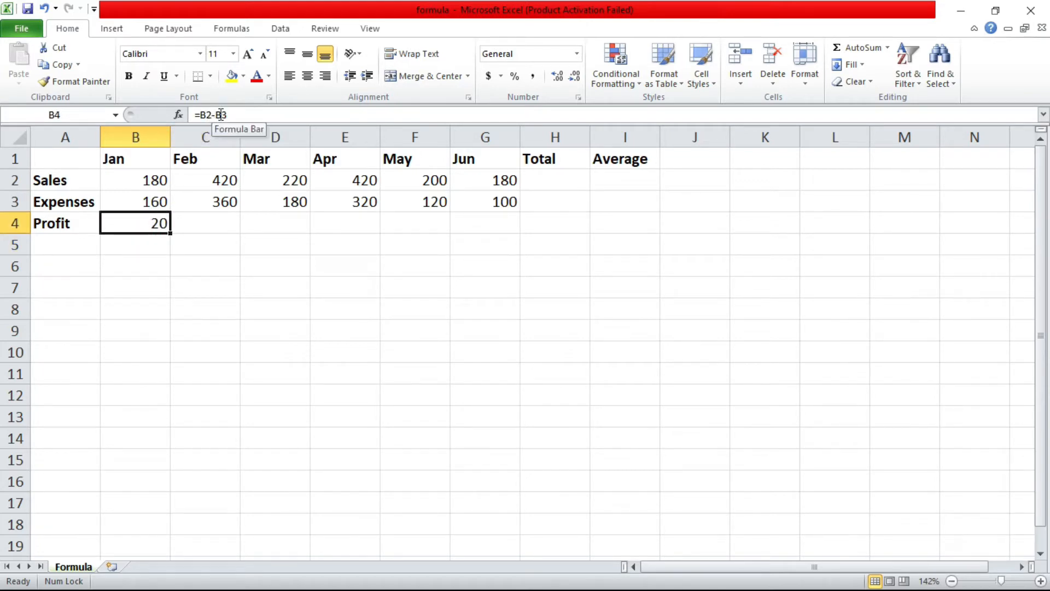
double_click(146, 221)
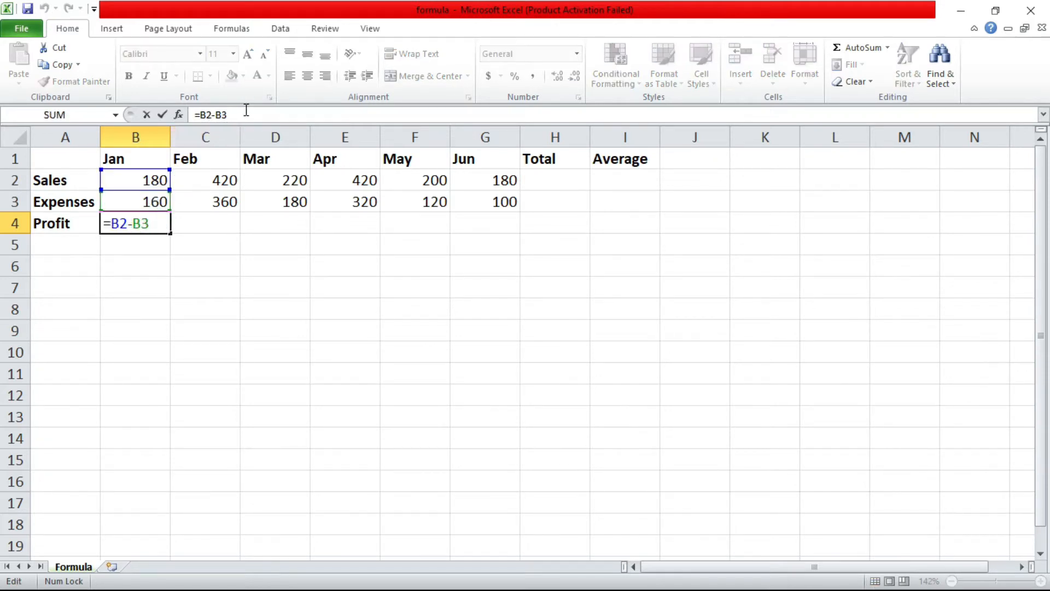
click(206, 220)
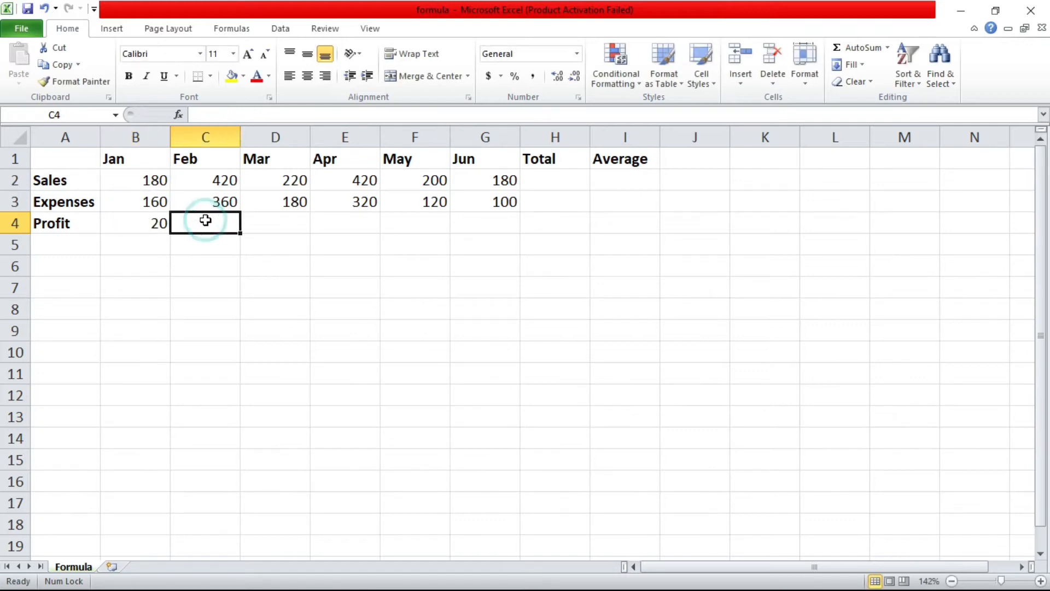
Clear cell B4 and enter =B2-B3 again, picking cells B2 and B3 directly on the sheet as references
click(159, 223)
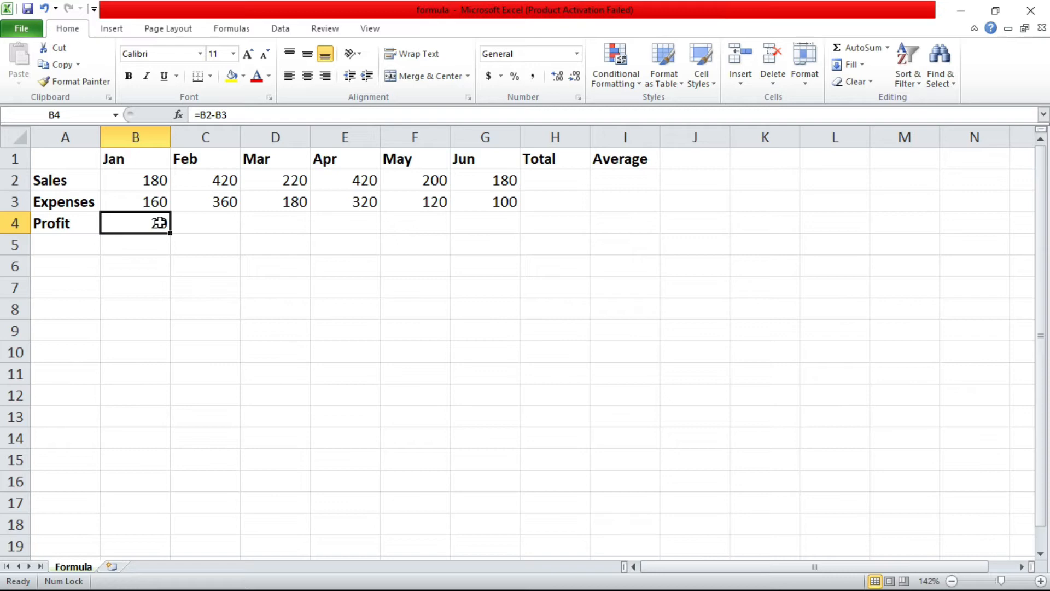
key(Delete)
text(=)
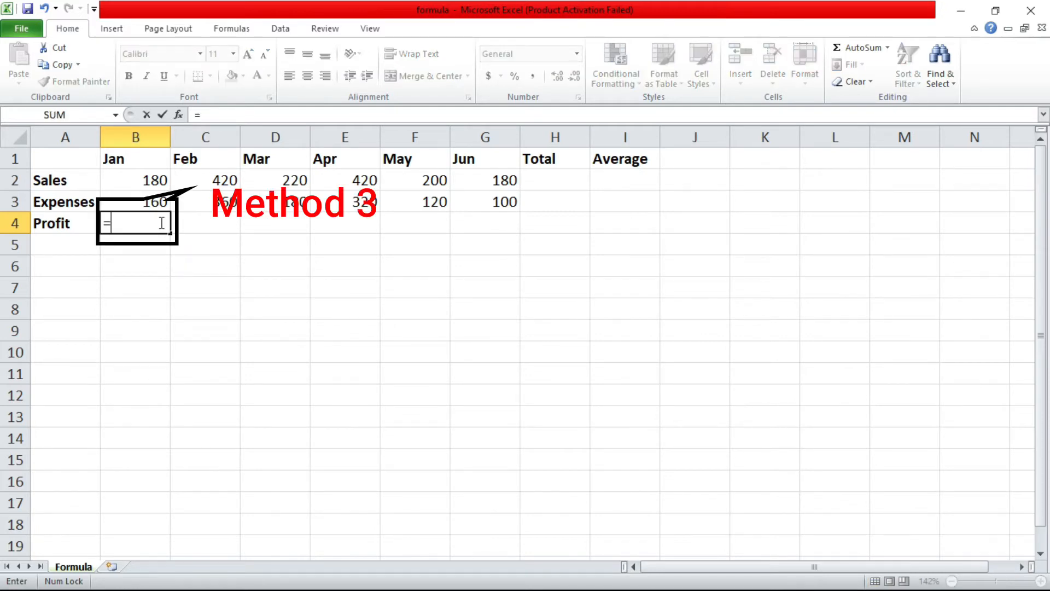
click(142, 177)
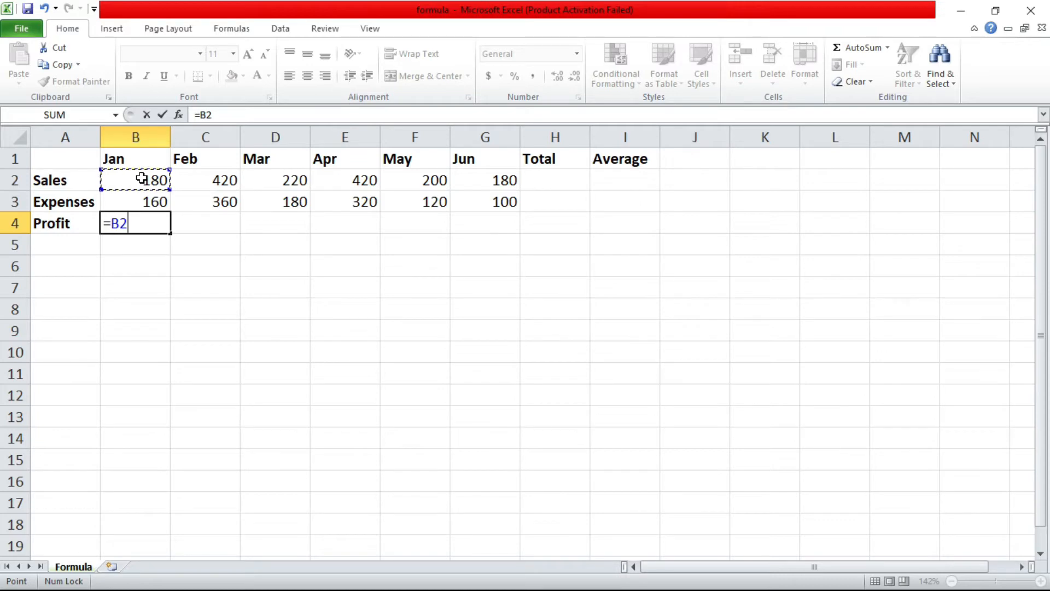
text(-)
click(146, 201)
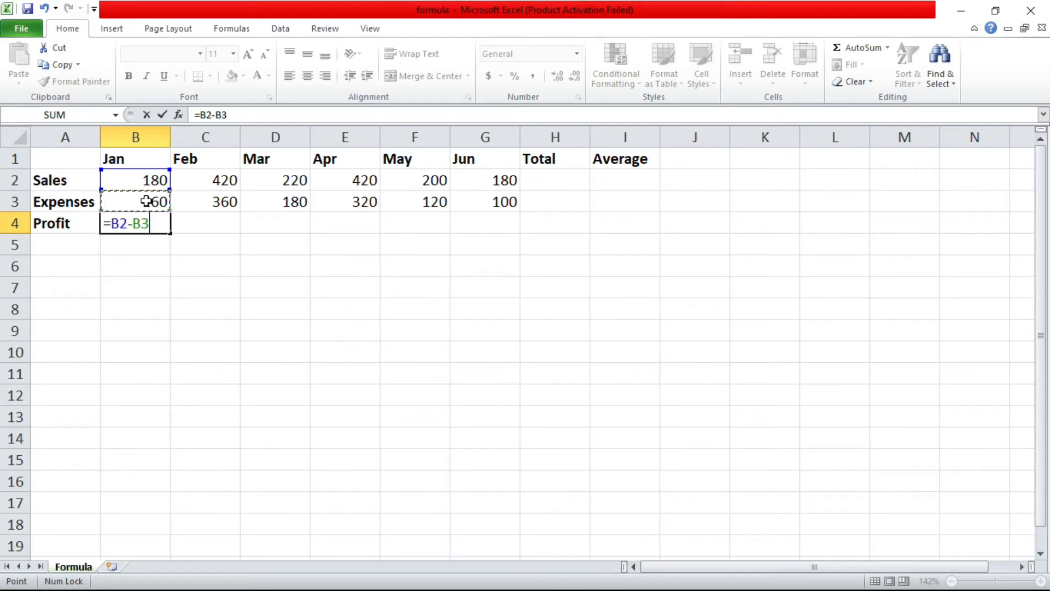
key(Return)
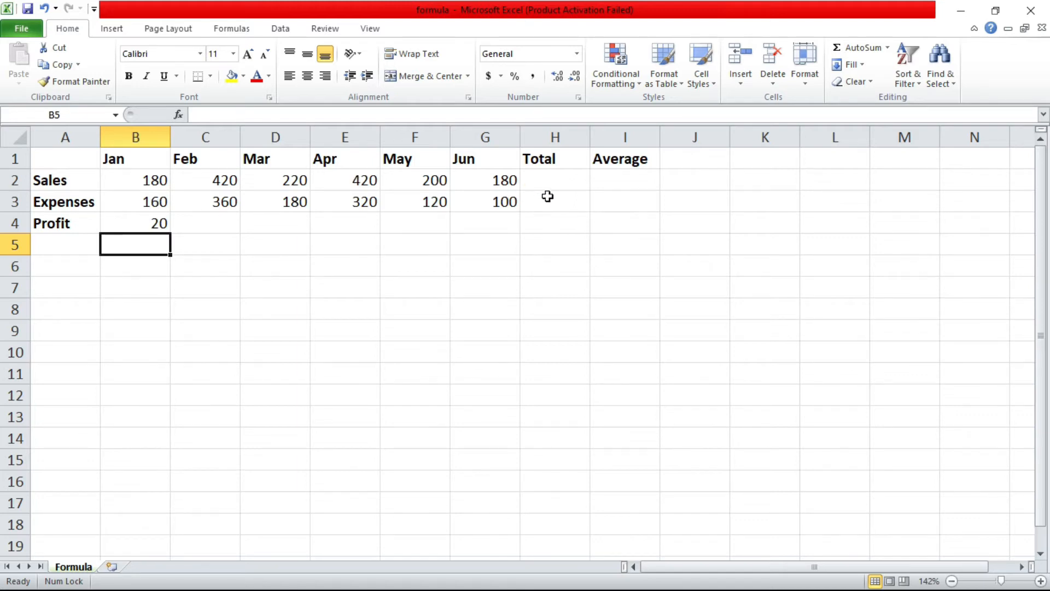
Begin a formula in the Sales Total cell H2 with =s, showing the function library and the function suggestions
click(554, 178)
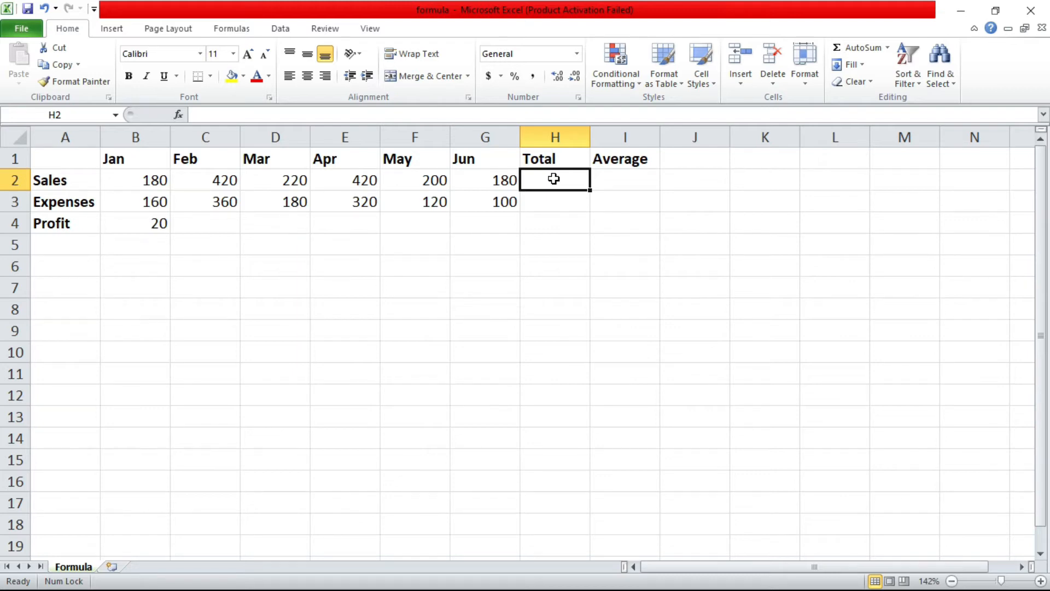
text(=)
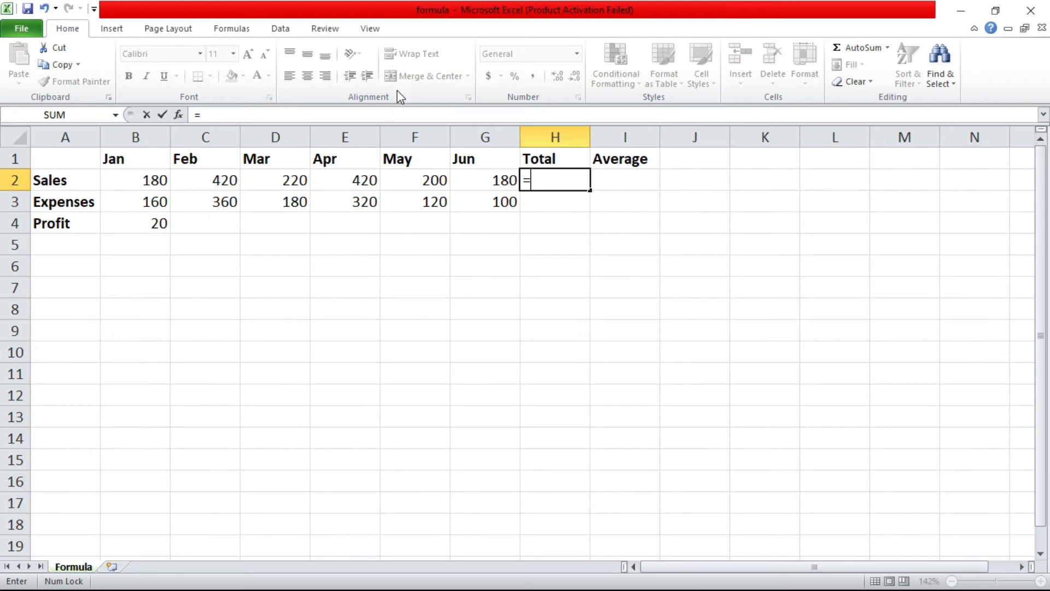
click(235, 32)
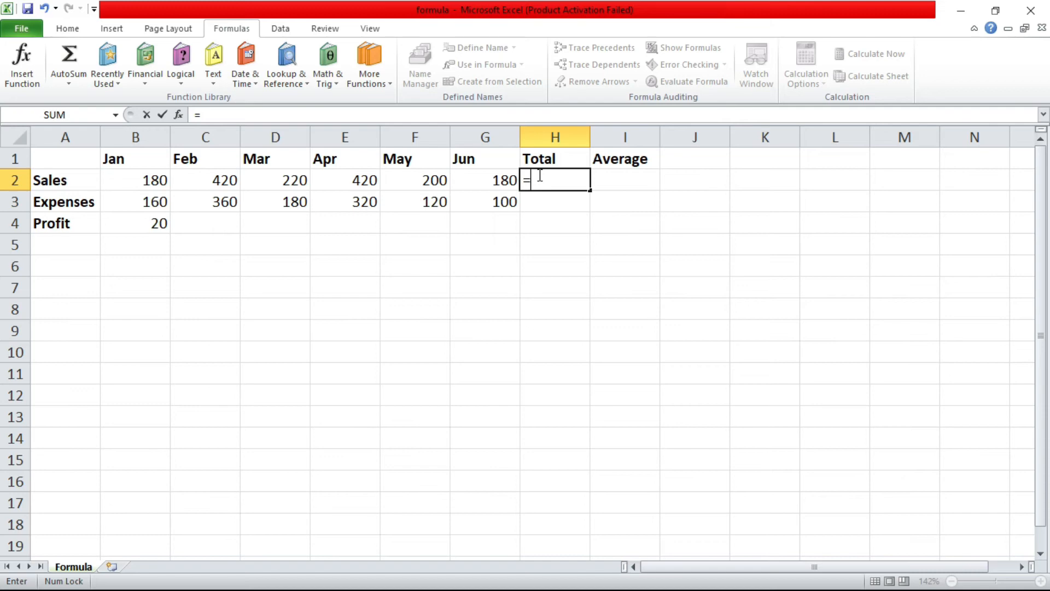
text(s)
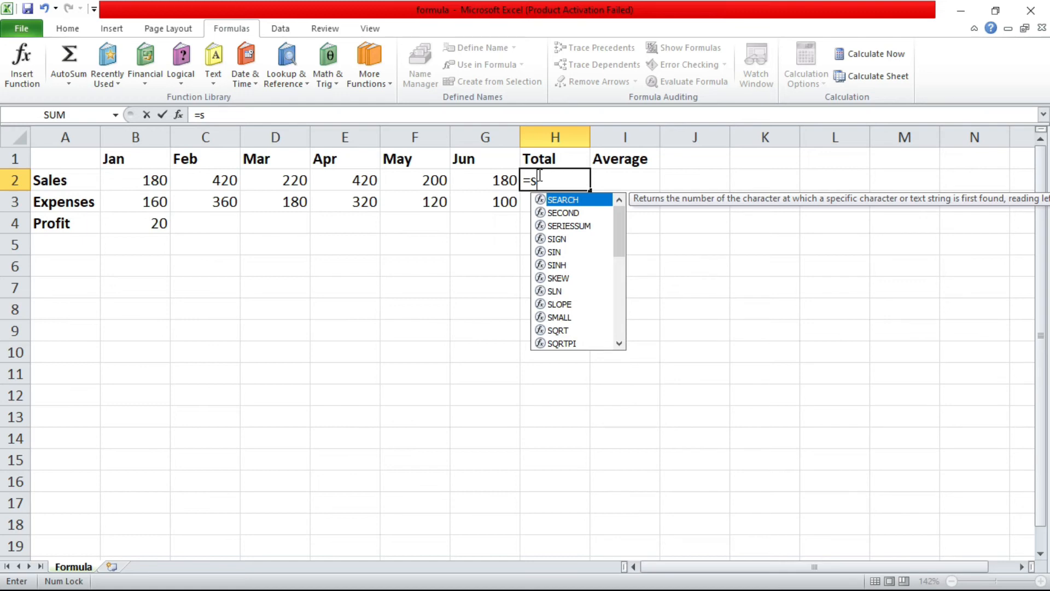
Look through the suggested functions starting with S and their descriptions, then return to the beginning of the list
key(Down)
key(Down)
key(Down)
key(Down)
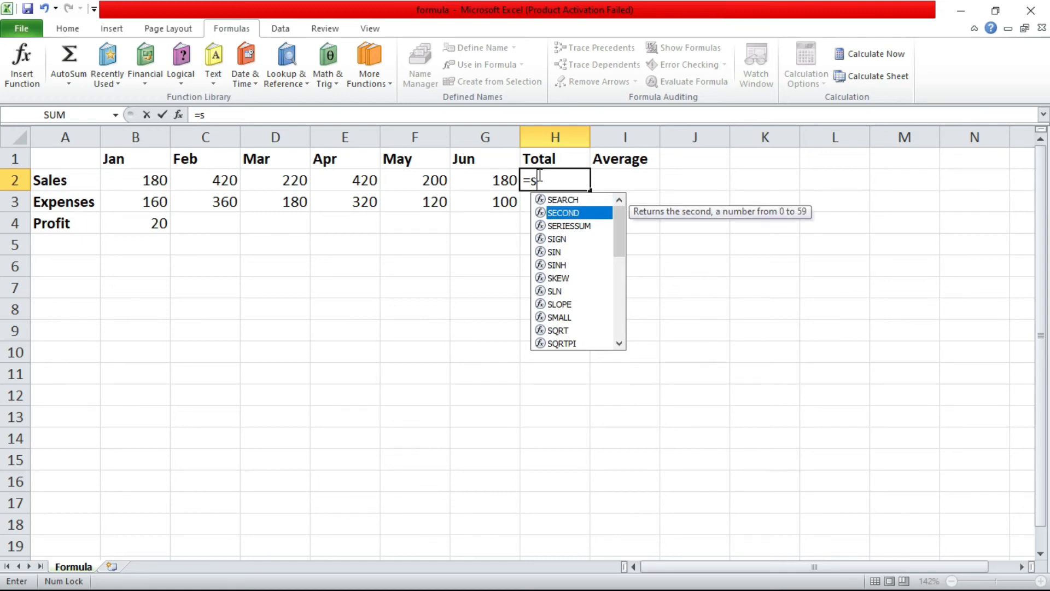
key(Down)
key(Down)
key(Down)
key(Down)
key(Down)
key(Down)
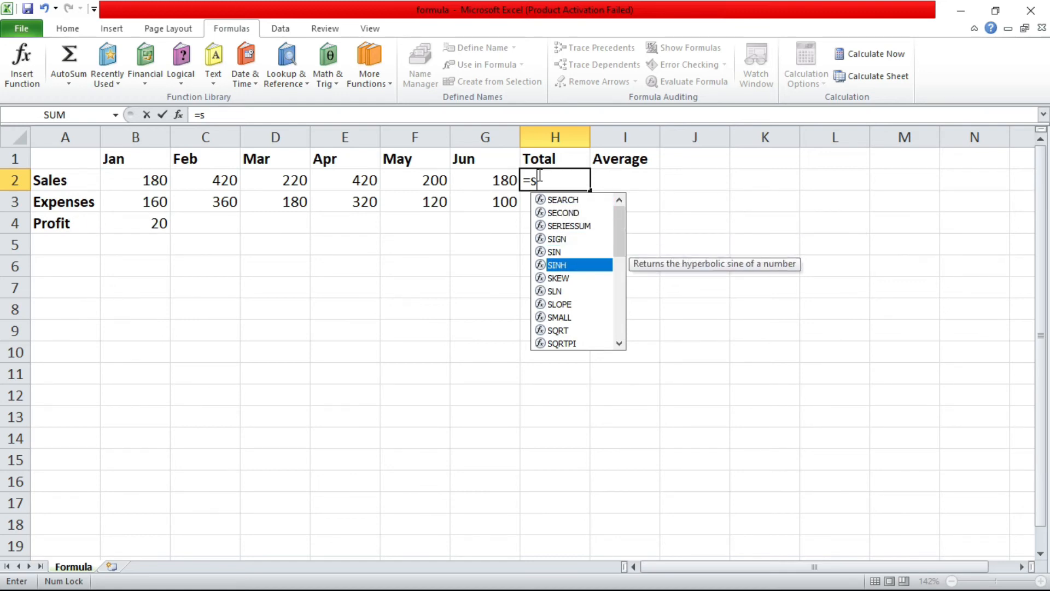
key(Down)
key(Down)
key(Down)
key(Down)
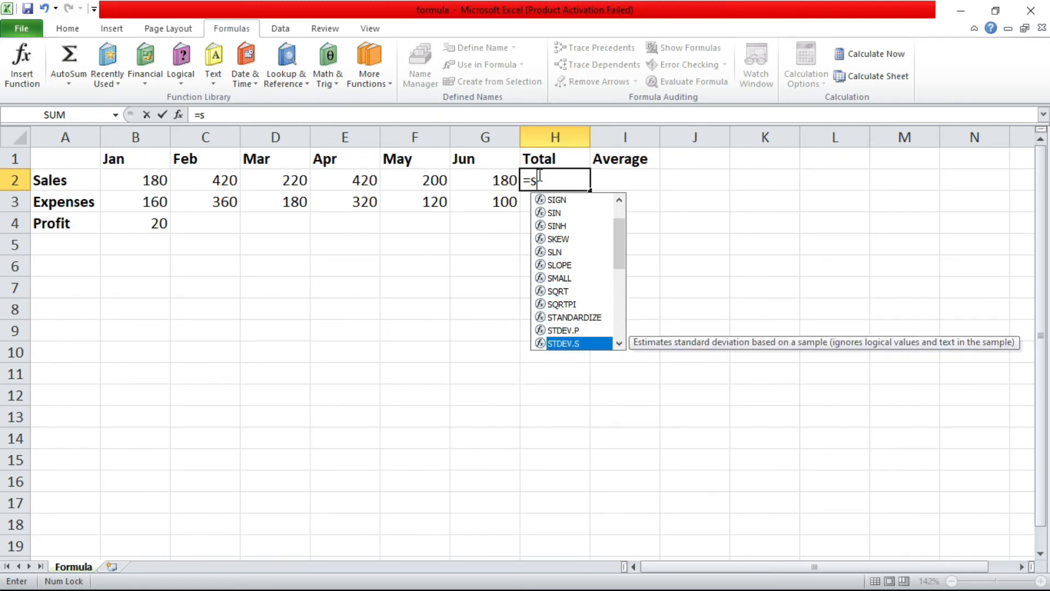
key(Down)
key(Down)
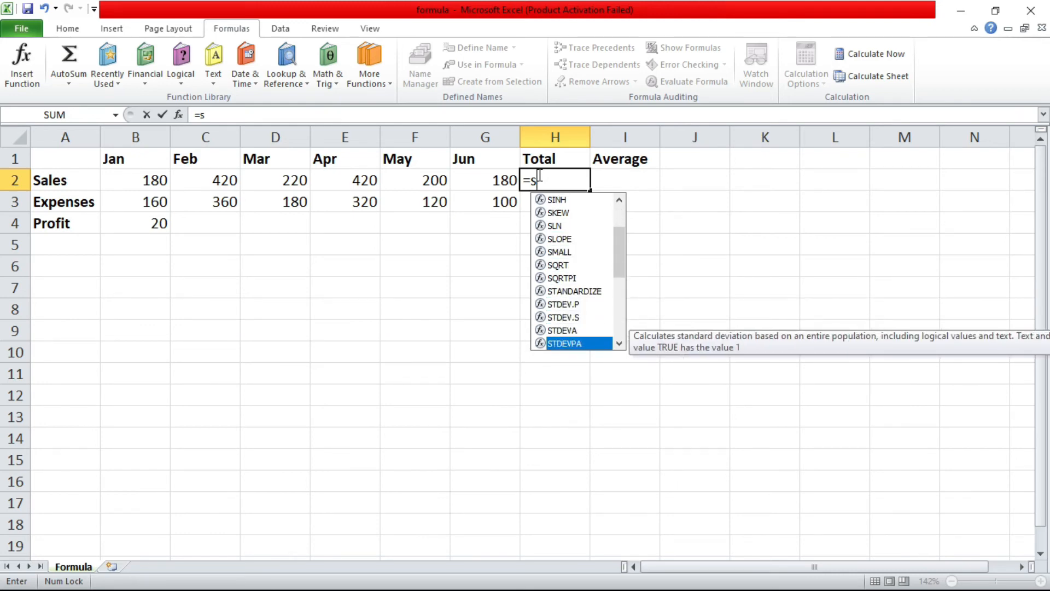
click(556, 276)
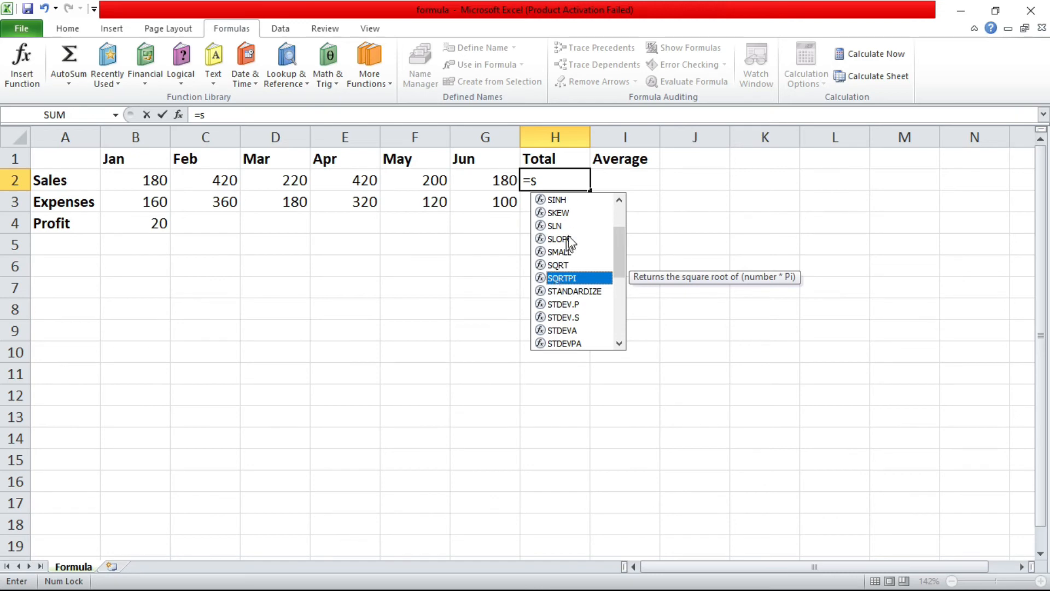
click(570, 213)
click(619, 209)
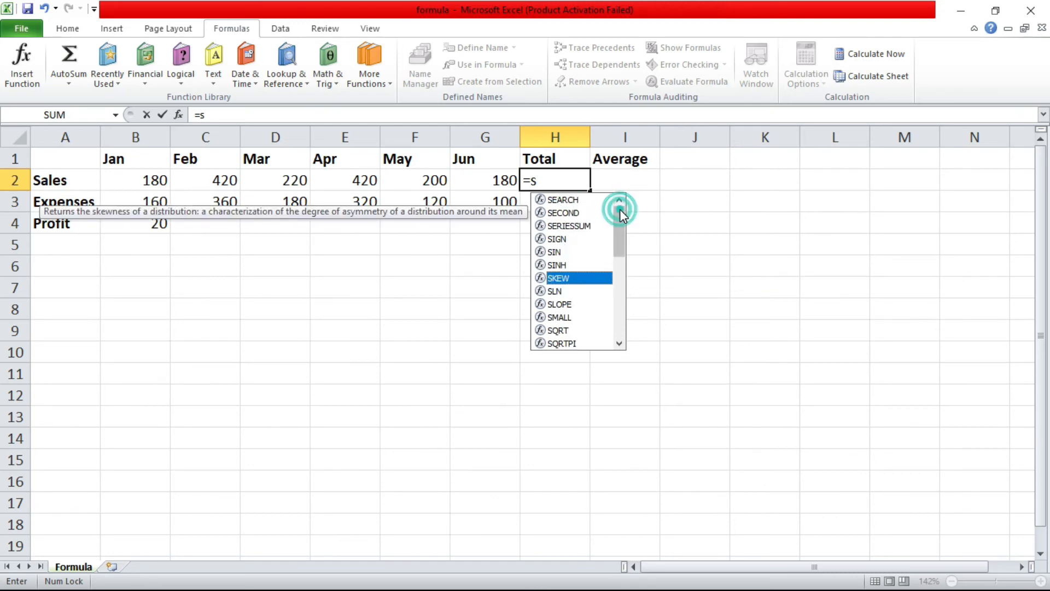
Complete the formula in H2 as a SUM of the January to June Sales values, B2:G2
click(570, 175)
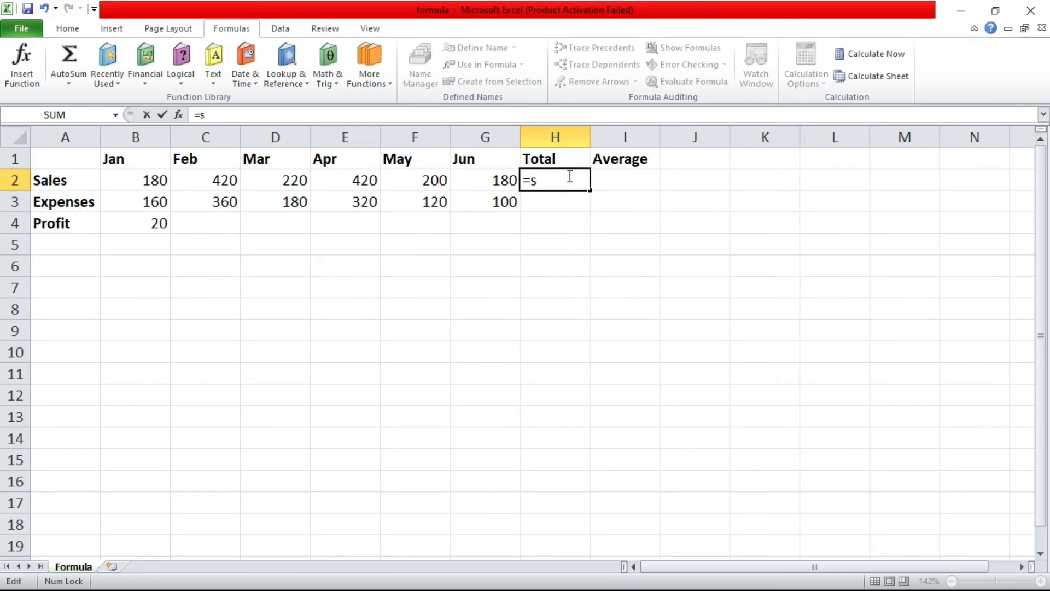
text(um)
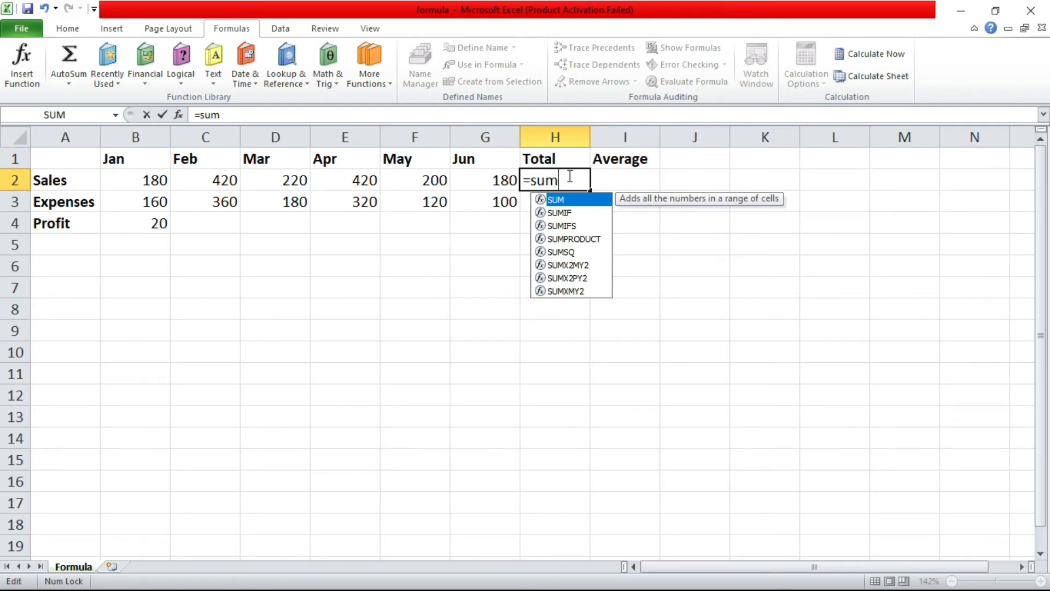
text(()
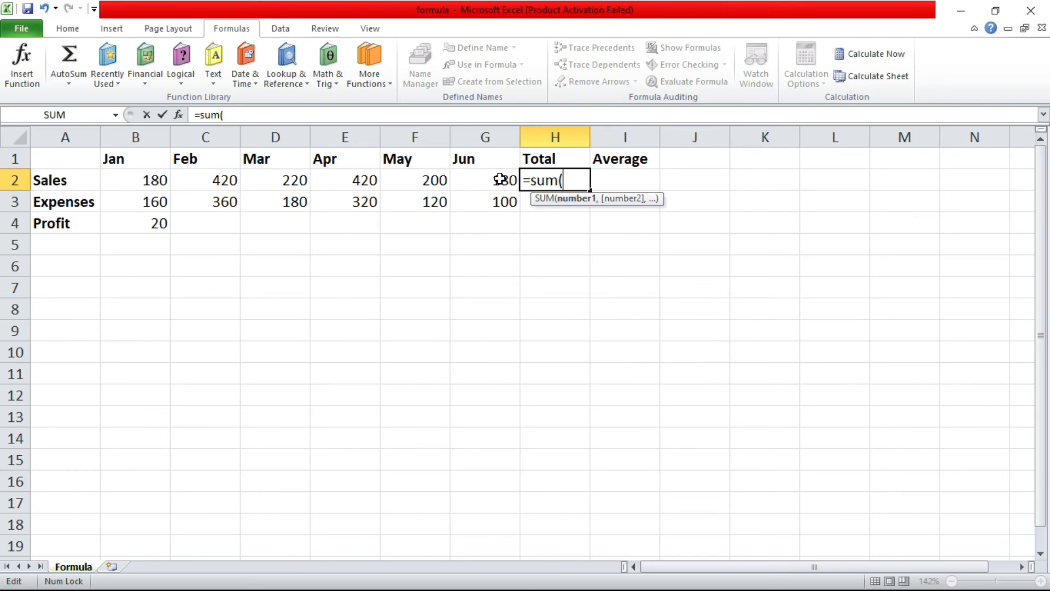
mouse_move(500, 180)
mouse_down()
mouse_move(167, 177)
mouse_move(508, 178)
mouse_up()
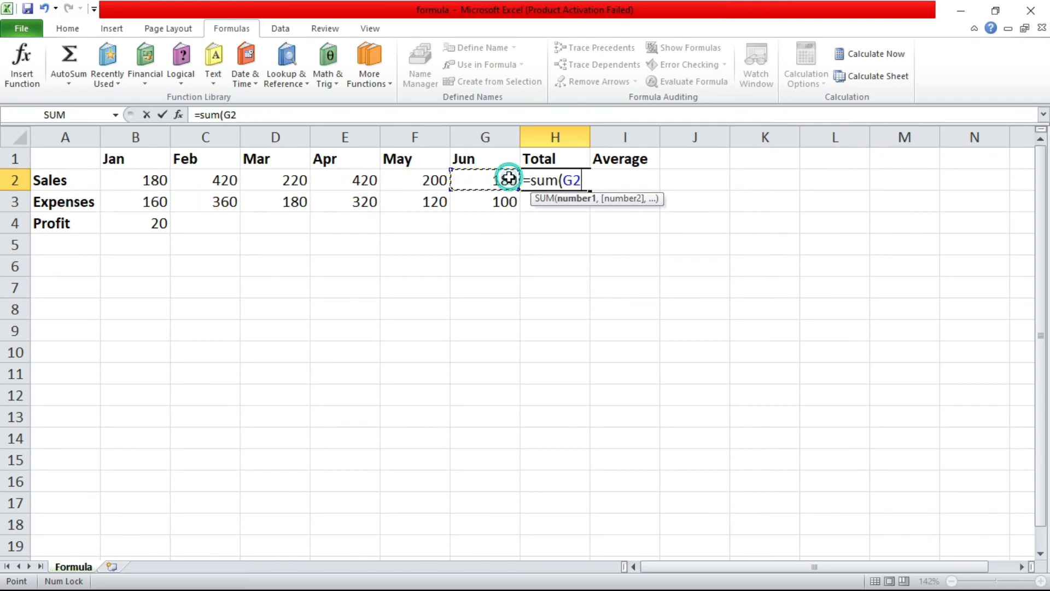
drag(509, 178, 163, 180)
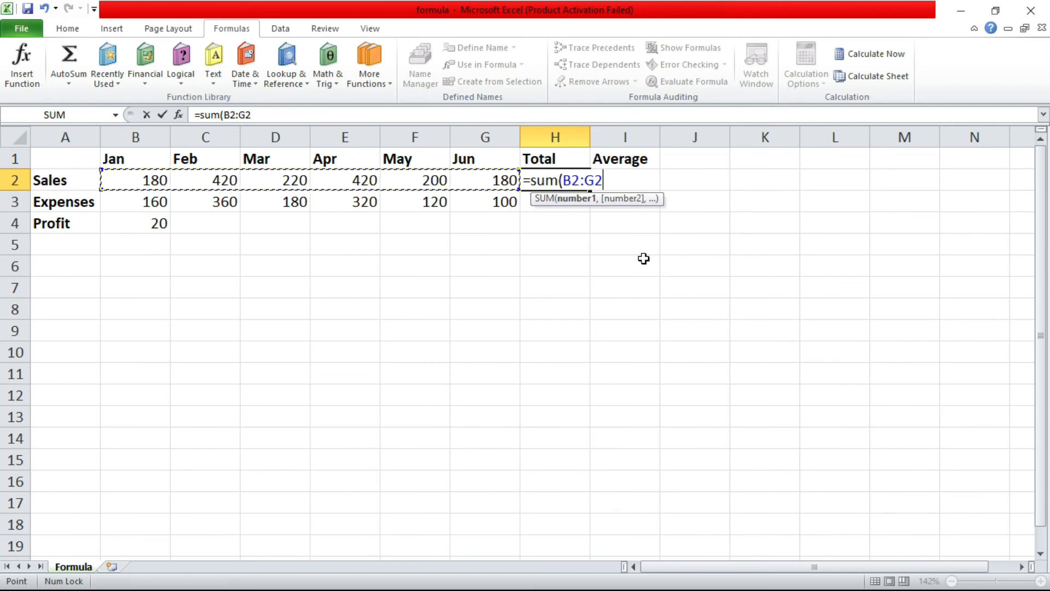
key(Return)
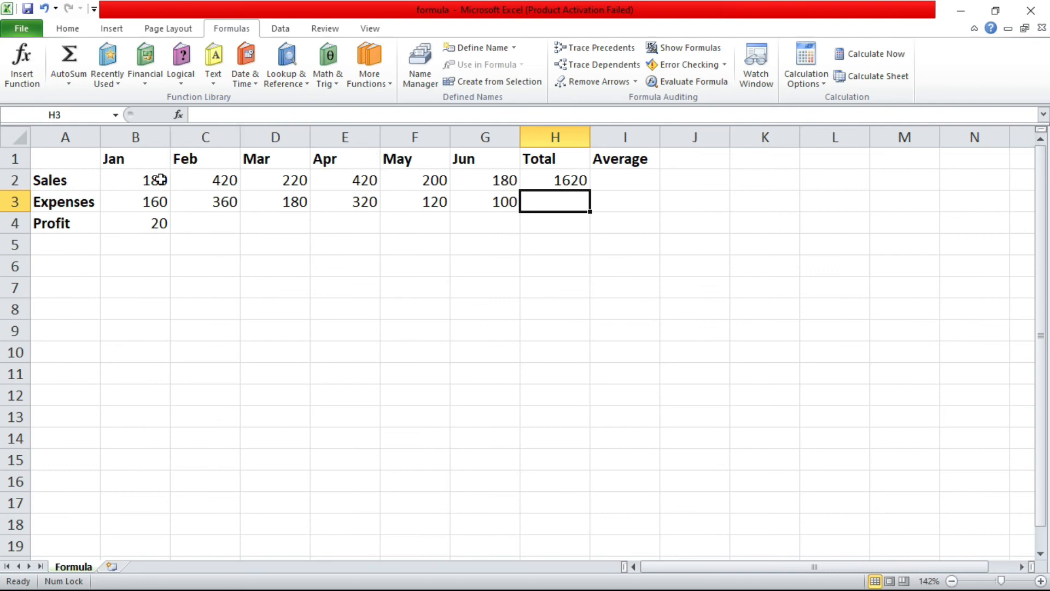
Select the January to June Sales values B2:G2 to check their sum against the Total cell
drag(156, 180, 219, 180)
drag(417, 123, 525, 175)
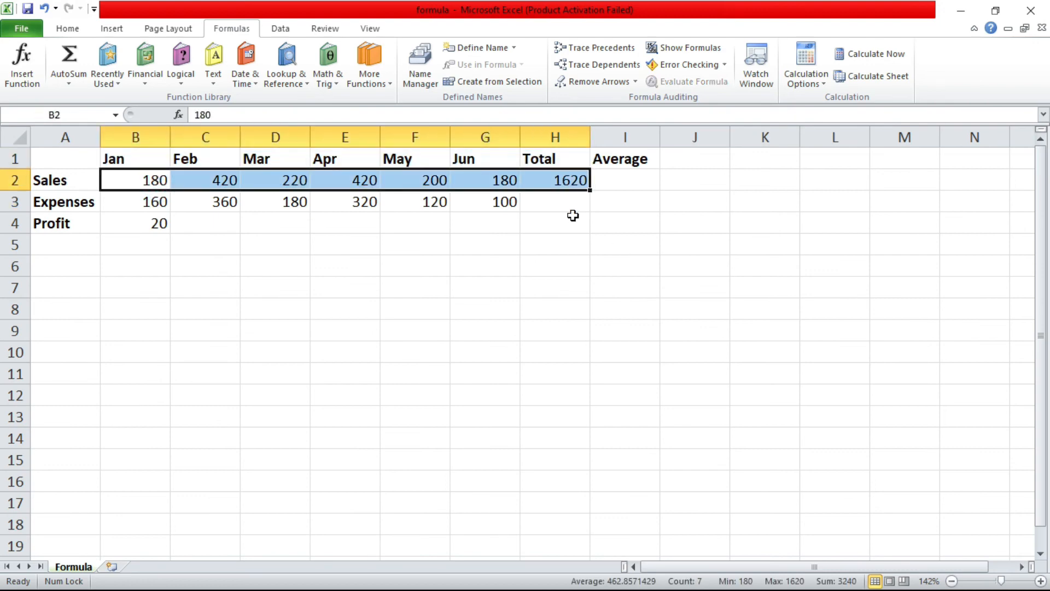
drag(573, 216, 166, 173)
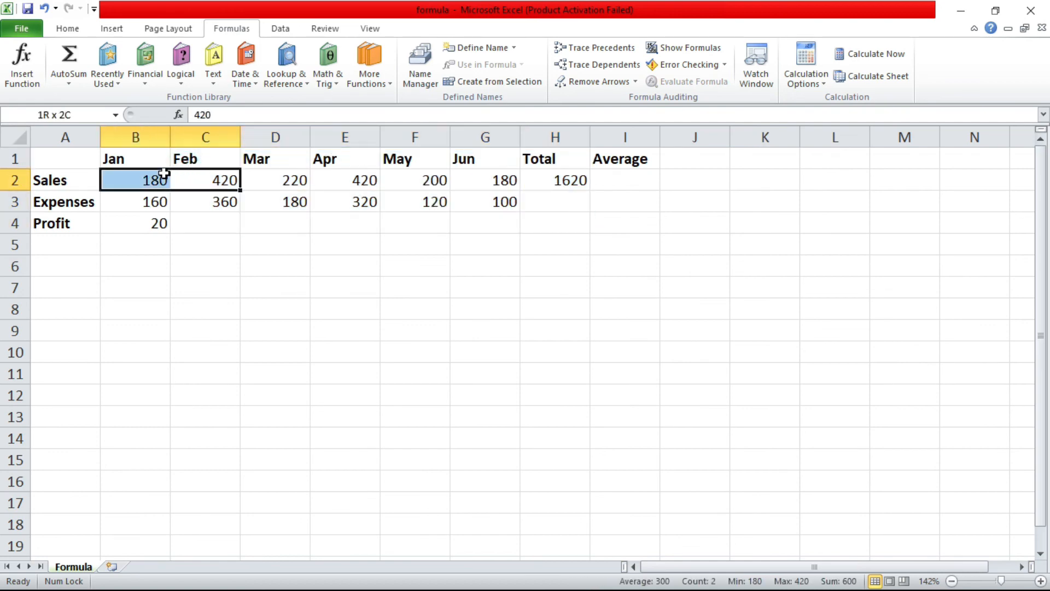
click(158, 180)
drag(241, 175, 488, 175)
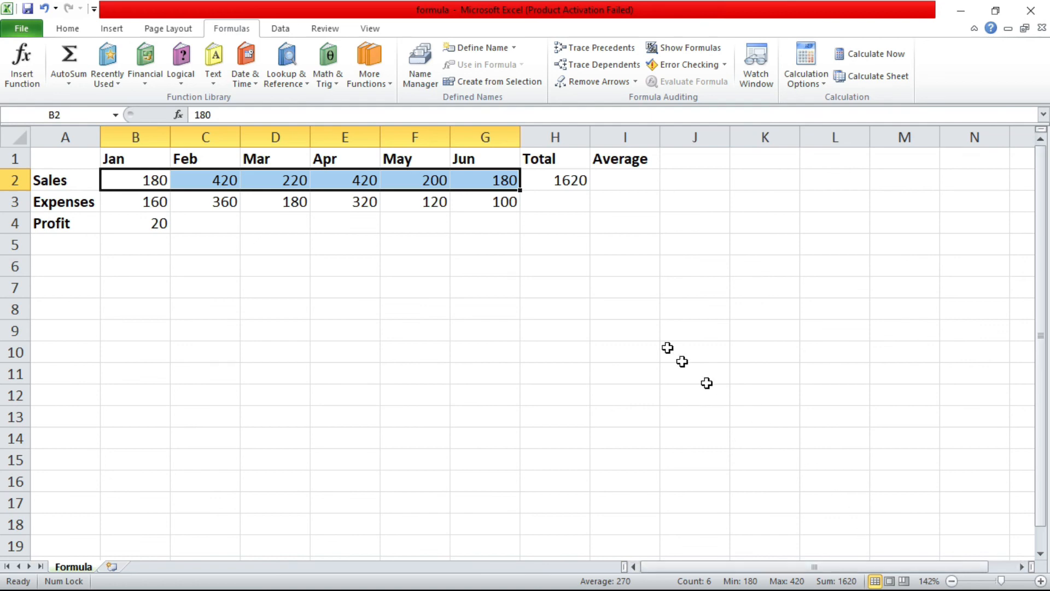
Enter =H2/6 in the Sales Average cell I2, referencing the Sales total and dividing it by the six months
click(615, 183)
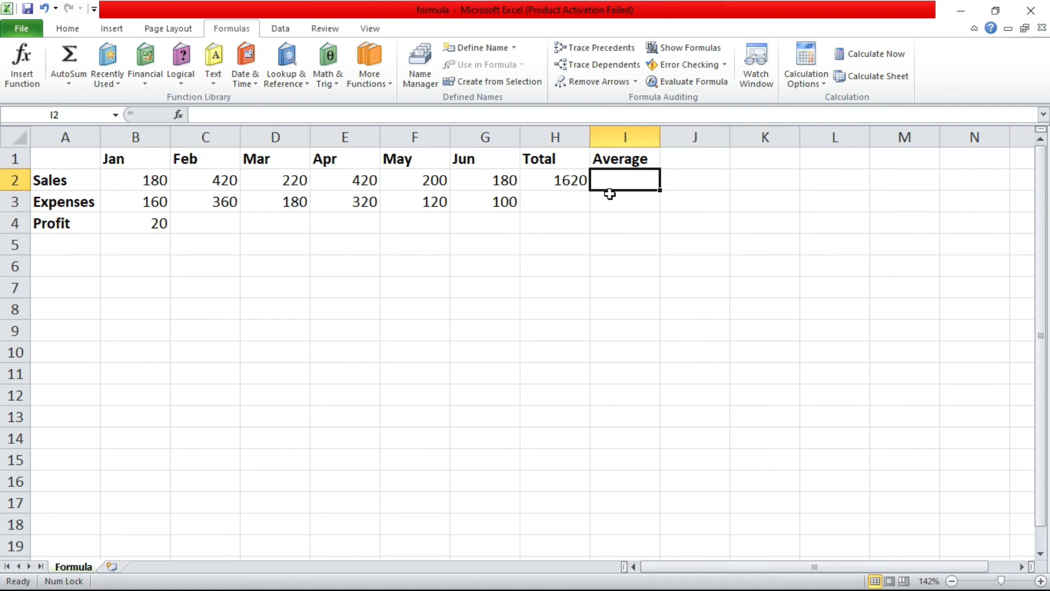
text(=)
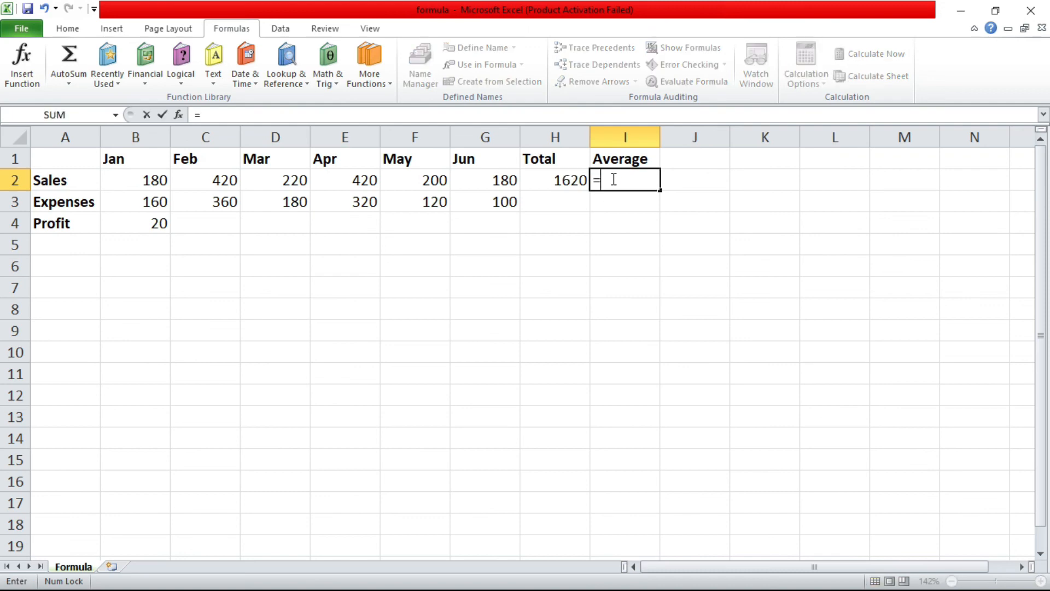
key(Left)
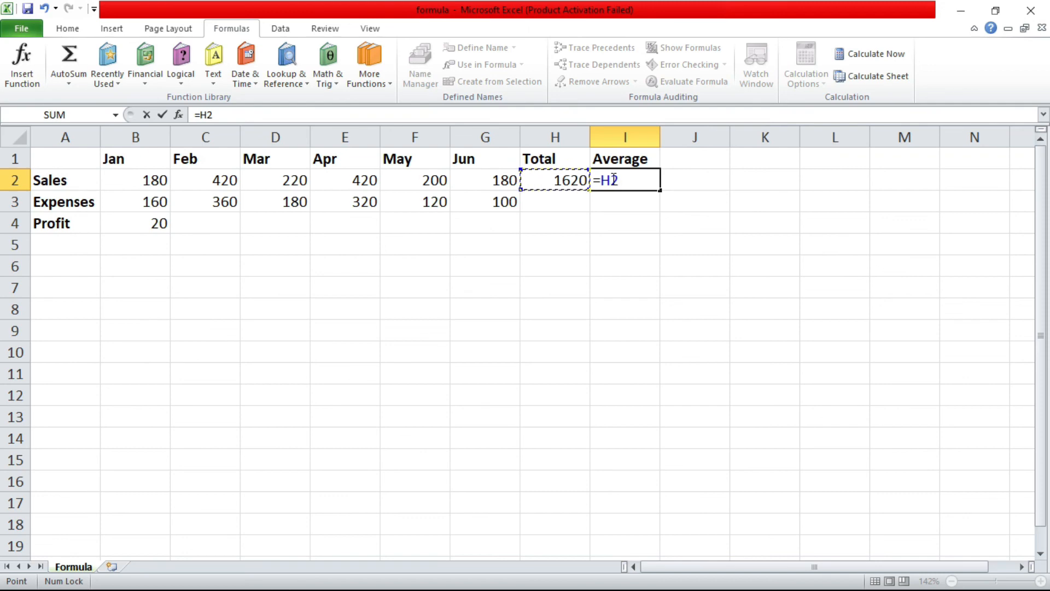
text(/6)
key(Return)
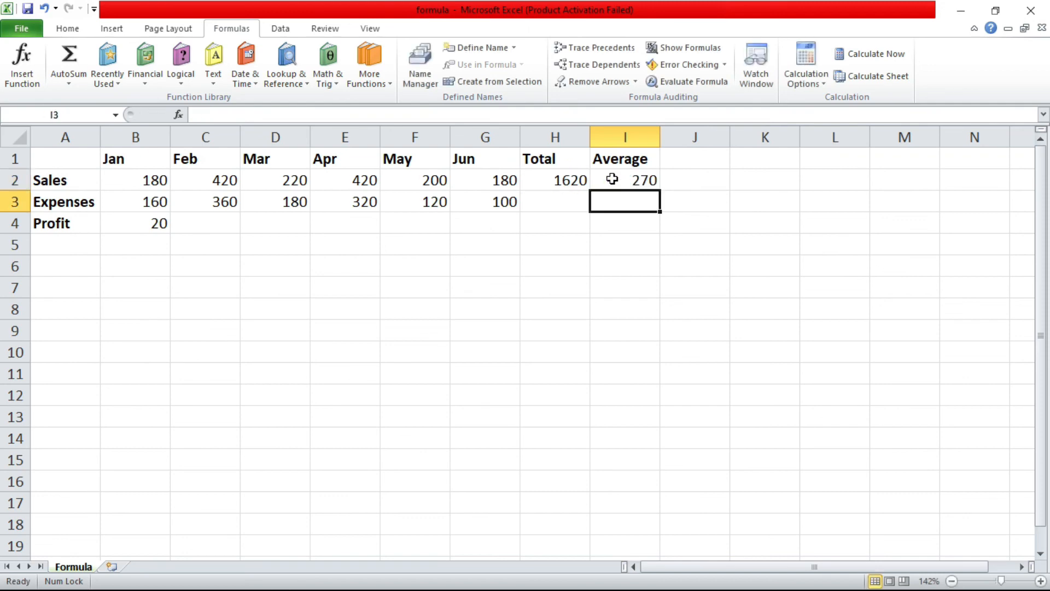